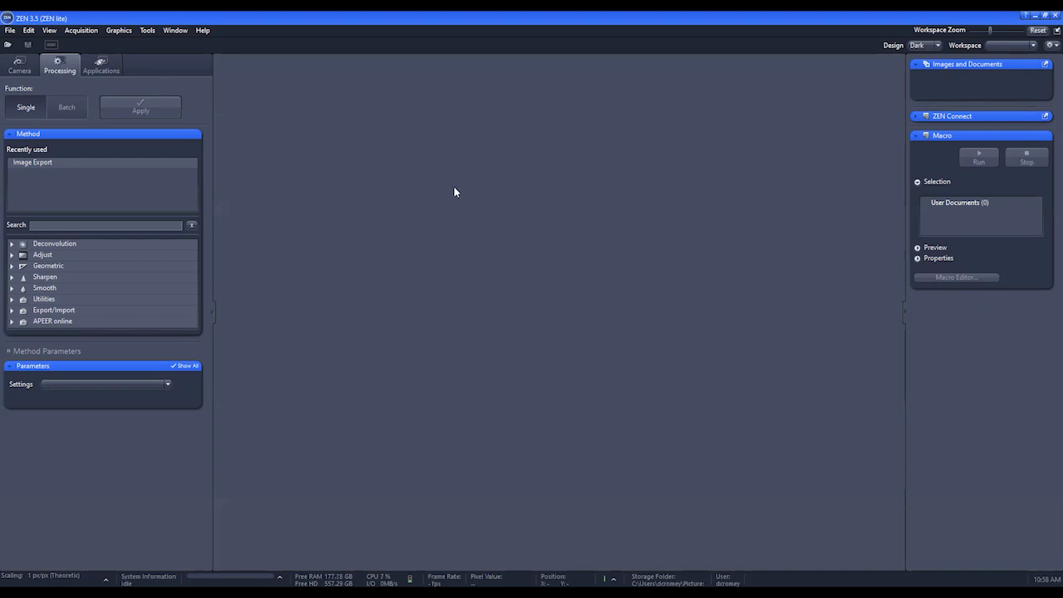
# - Open the image experiment 001.czi and choose Image Export as the processing method
pyautogui.click(7, 46)
pyautogui.click(142, 88)
pyautogui.click(437, 292)
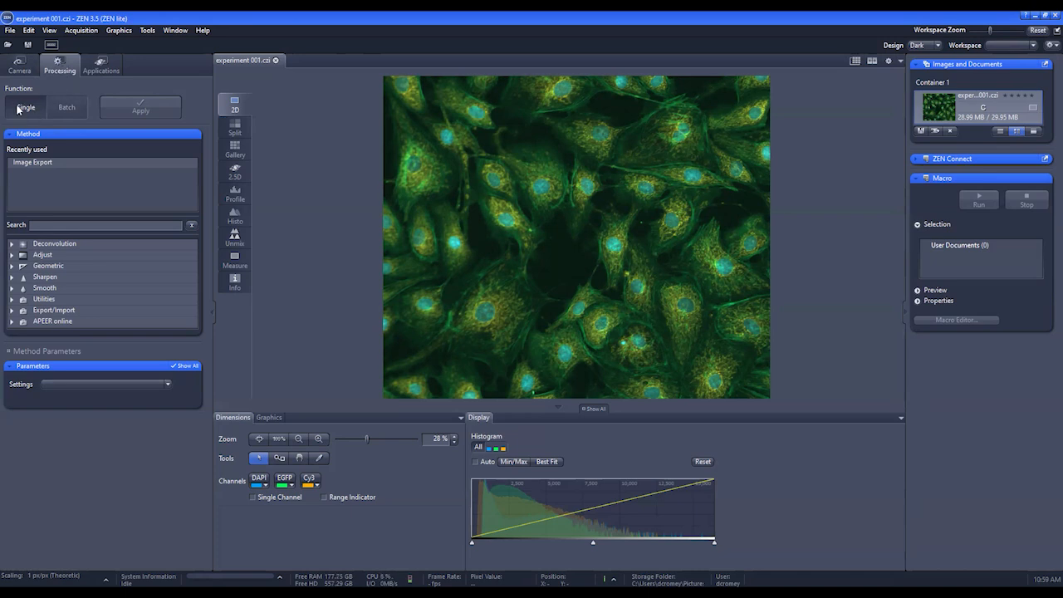
pyautogui.click(34, 163)
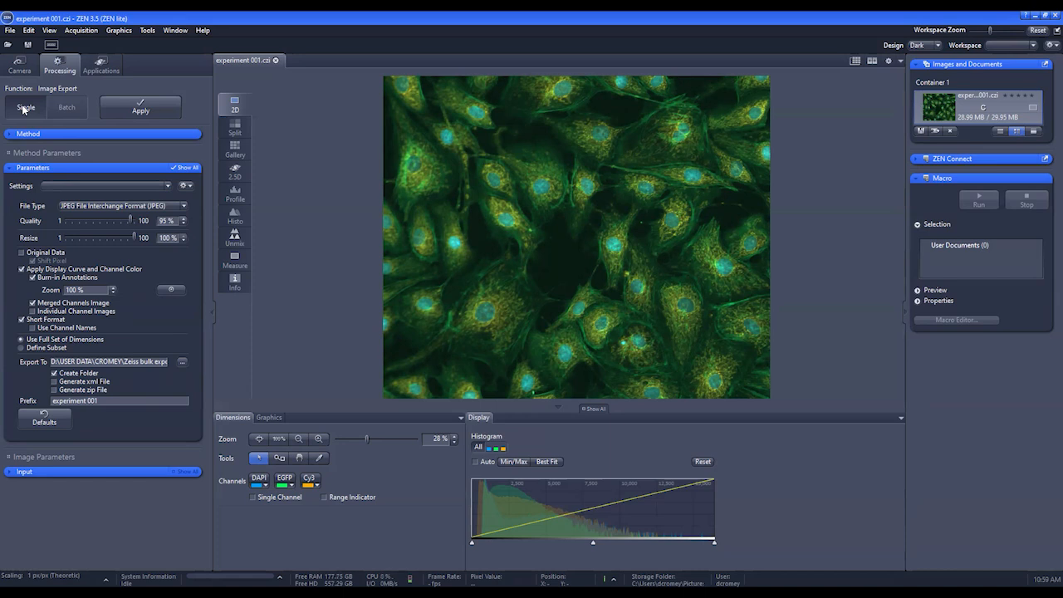
# - Switch processing to batch mode and add all the files from experiment 001.czi to experiment 011.czi to the list
pyautogui.click(67, 108)
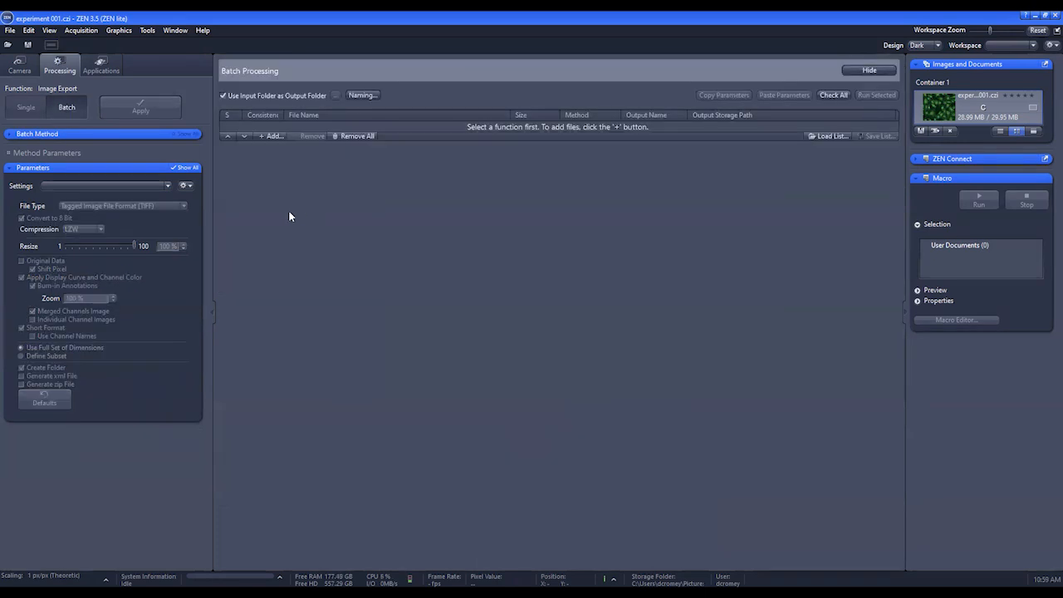
pyautogui.click(266, 135)
pyautogui.click(165, 89)
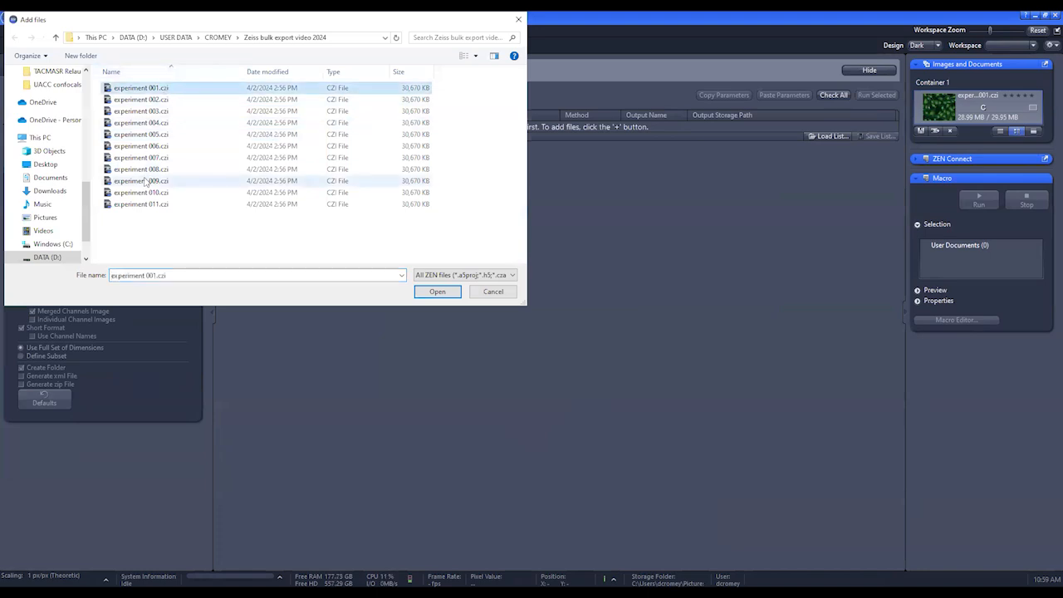
pyautogui.click(137, 206)
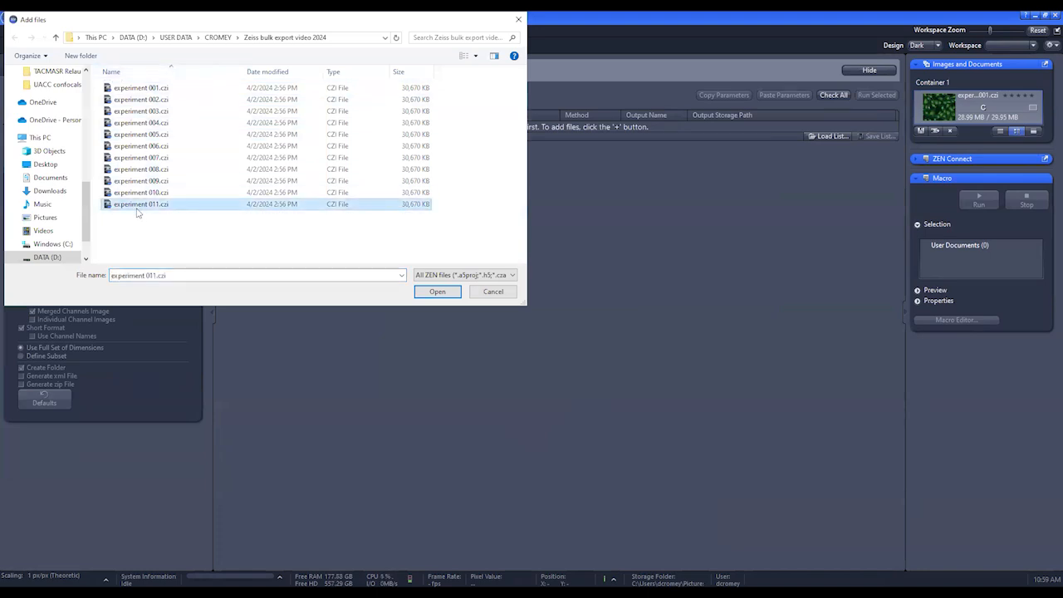
pyautogui.hotkey('ctrl', 'a')
pyautogui.click(443, 295)
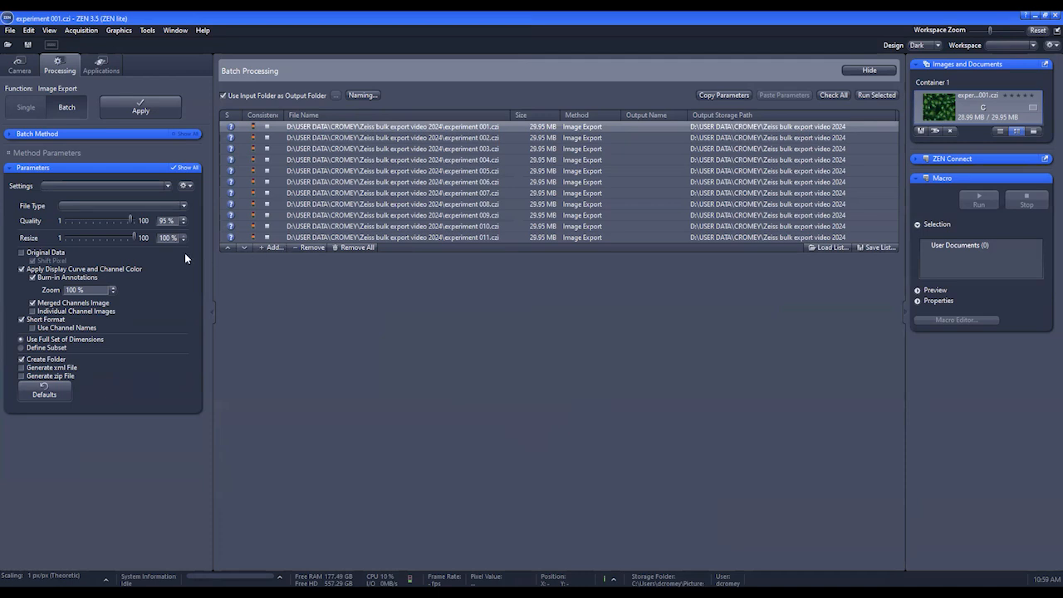
# - Set the batch Image Export file type to Tagged Image File Format (TIFF) with LZW compression
pyautogui.click(85, 133)
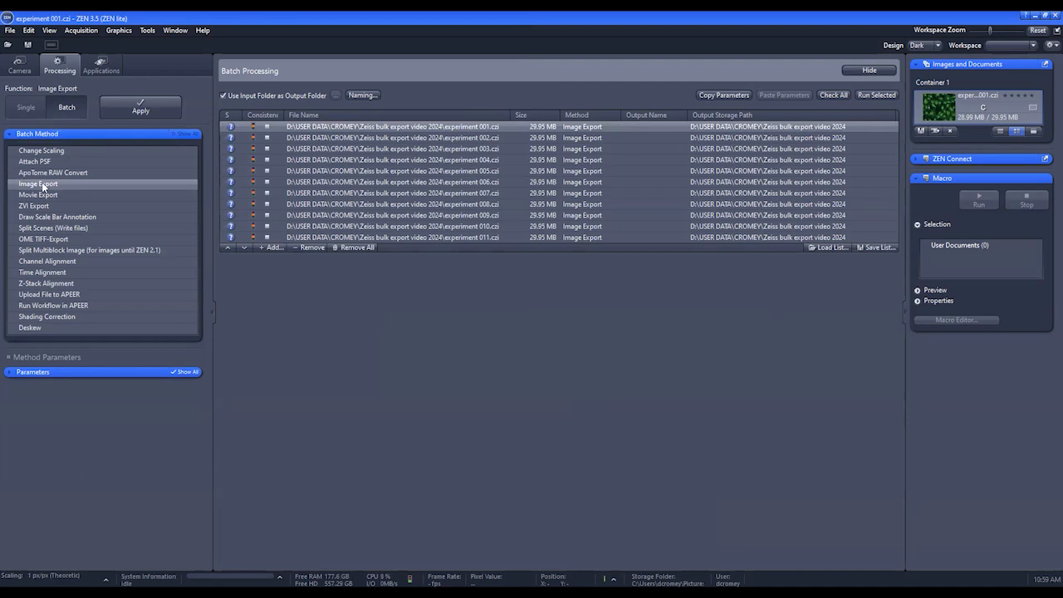
pyautogui.click(50, 374)
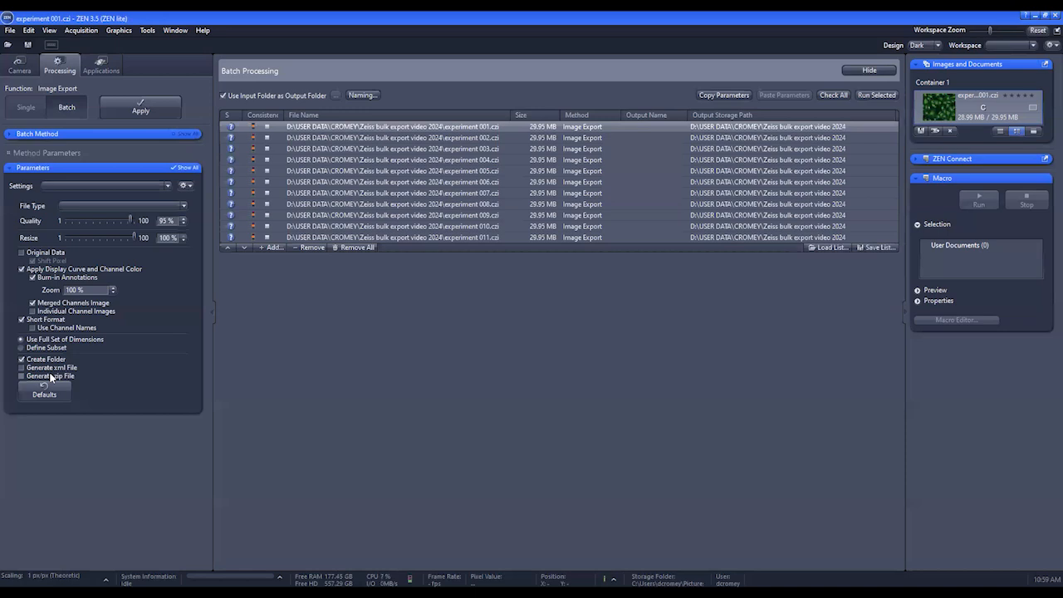
pyautogui.click(184, 204)
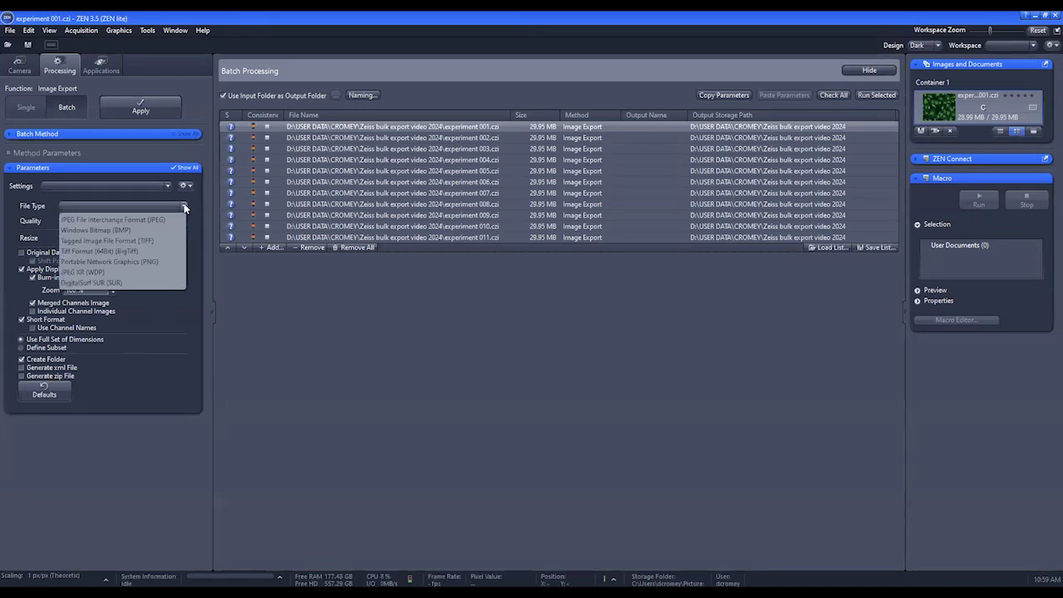
pyautogui.click(117, 241)
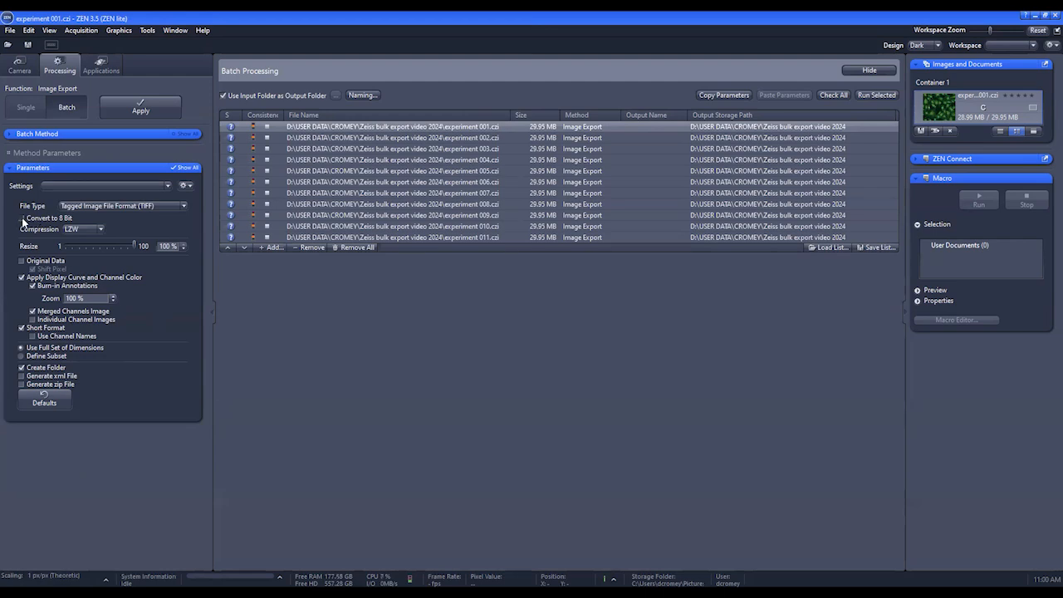
pyautogui.click(101, 230)
pyautogui.click(102, 231)
pyautogui.click(101, 230)
pyautogui.click(134, 225)
# - Export the original data with Shift Pixel on, and turn off Apply Display Curve and Channel Color
pyautogui.click(22, 260)
pyautogui.click(32, 269)
pyautogui.click(32, 269)
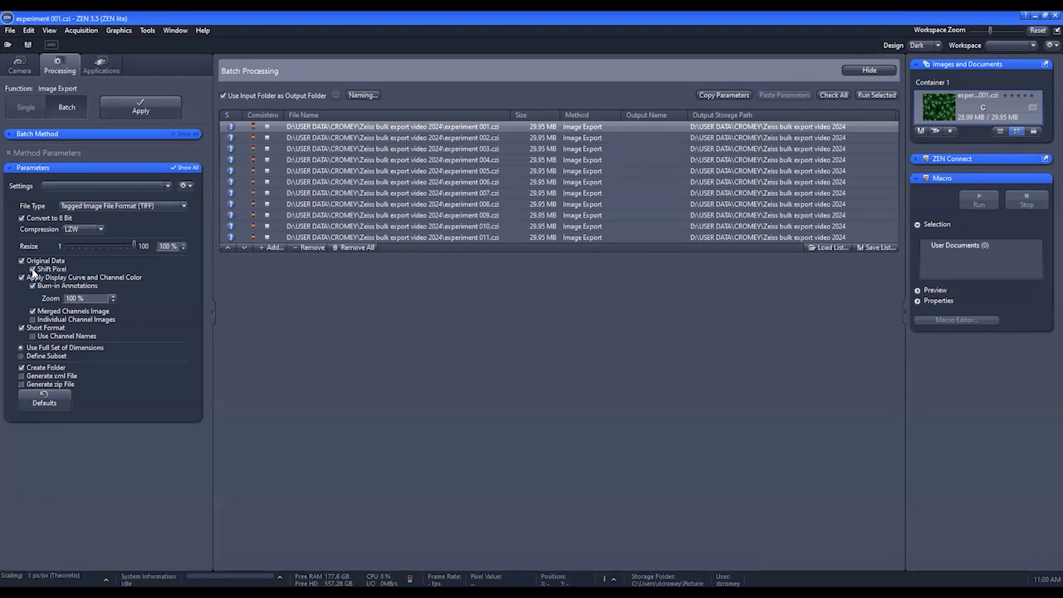
pyautogui.click(22, 261)
pyautogui.click(22, 261)
pyautogui.click(21, 278)
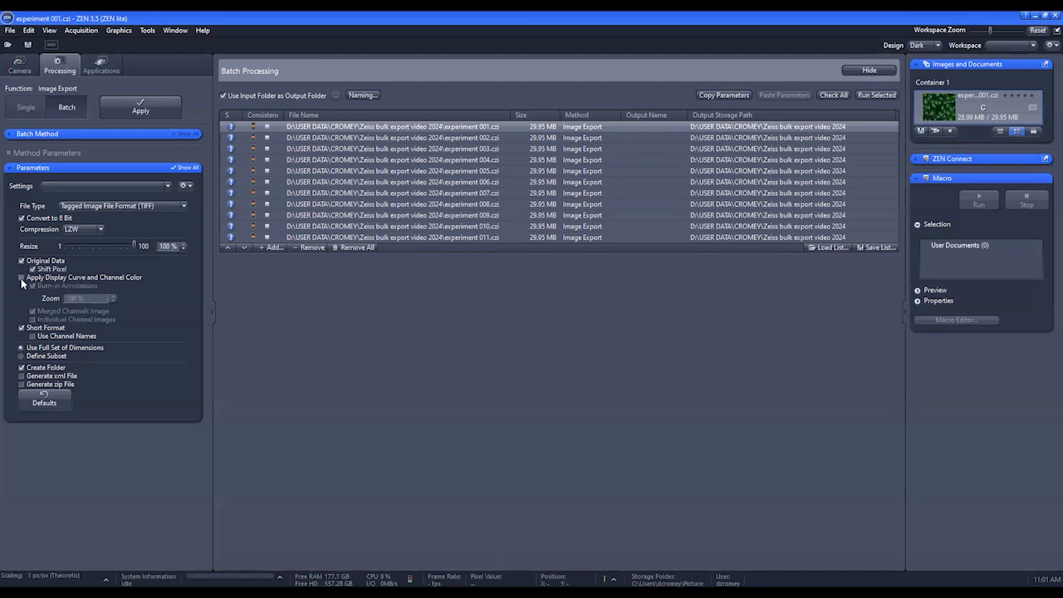
pyautogui.click(33, 336)
# - Define an export subset and try switching the DAPI, EGFP and Cy3 channels off and on
pyautogui.click(21, 356)
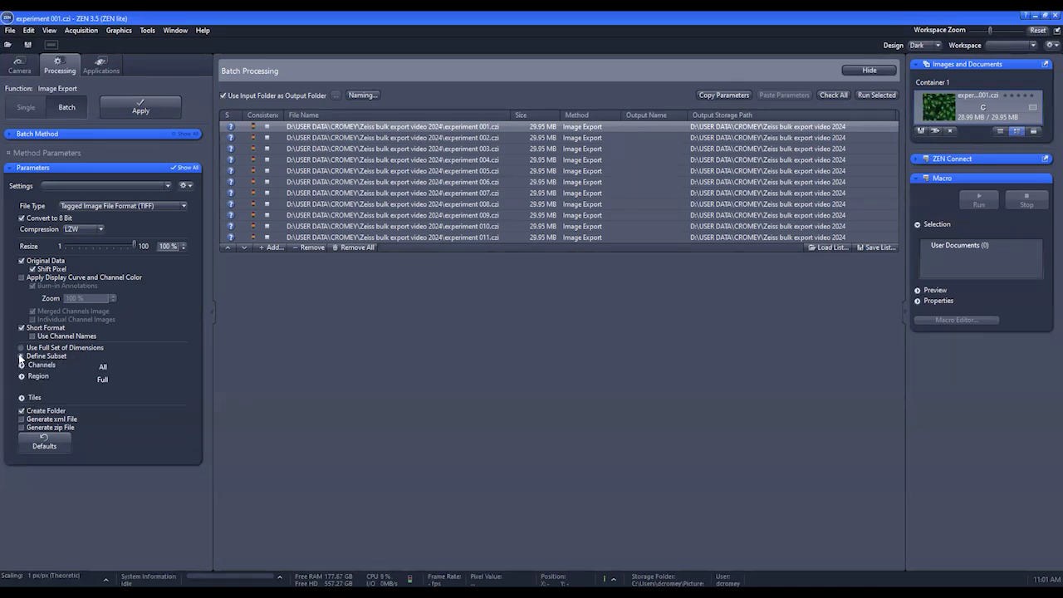
pyautogui.click(22, 365)
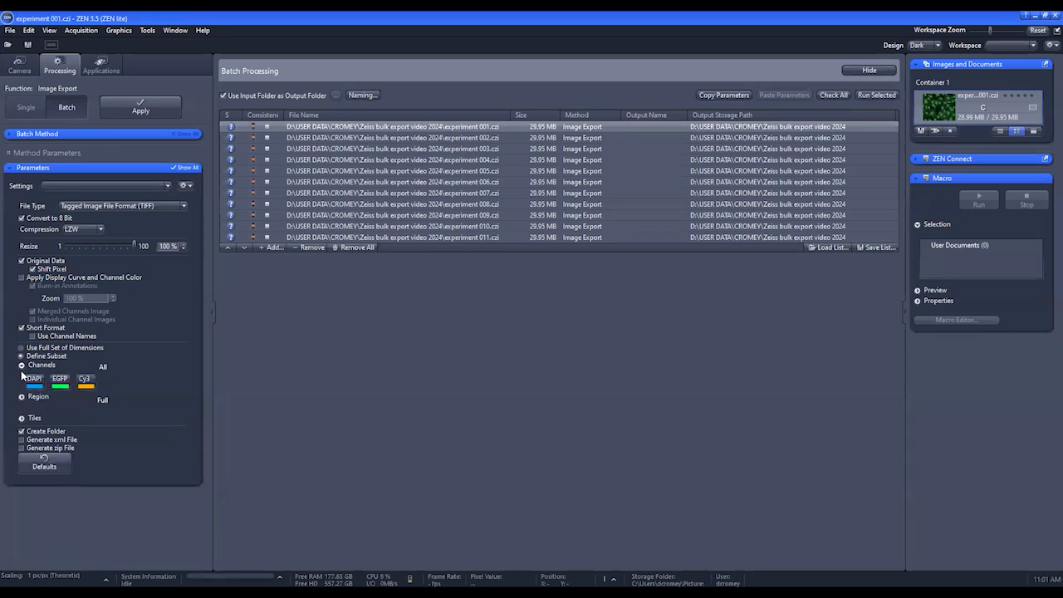
pyautogui.click(33, 379)
pyautogui.click(58, 380)
pyautogui.click(33, 379)
pyautogui.click(60, 379)
pyautogui.click(88, 380)
pyautogui.click(84, 382)
pyautogui.click(22, 366)
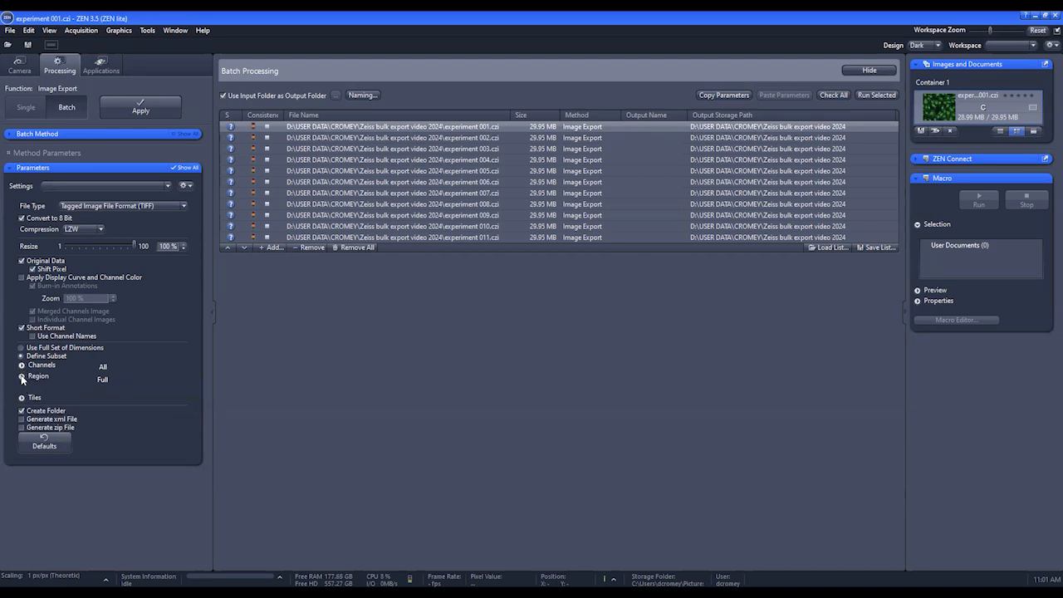
# - Examine the subset's region and tile options, and return to using the full set of dimensions
pyautogui.click(22, 376)
pyautogui.click(46, 390)
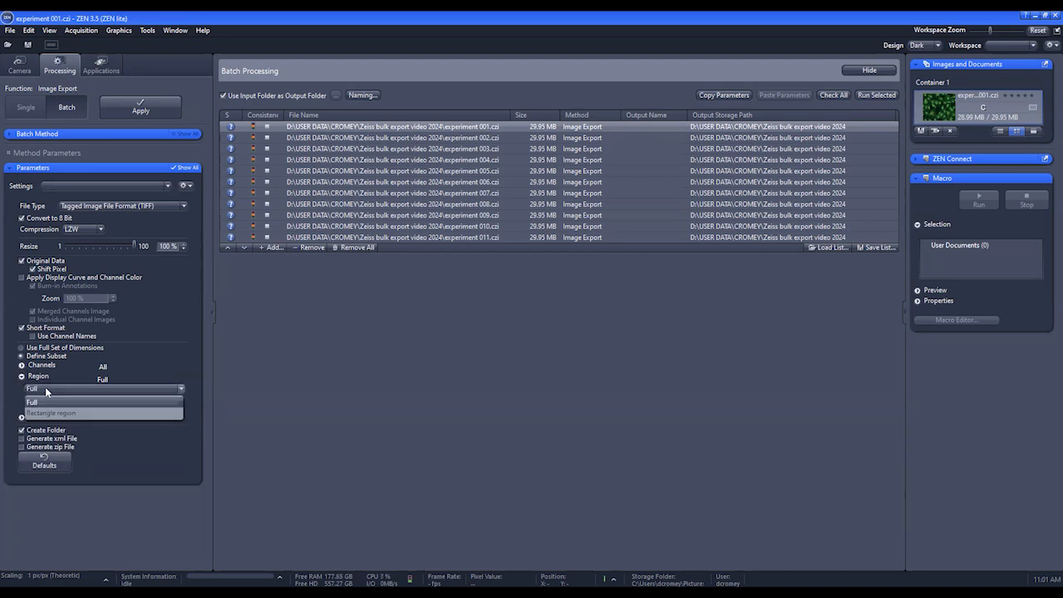
pyautogui.click(46, 392)
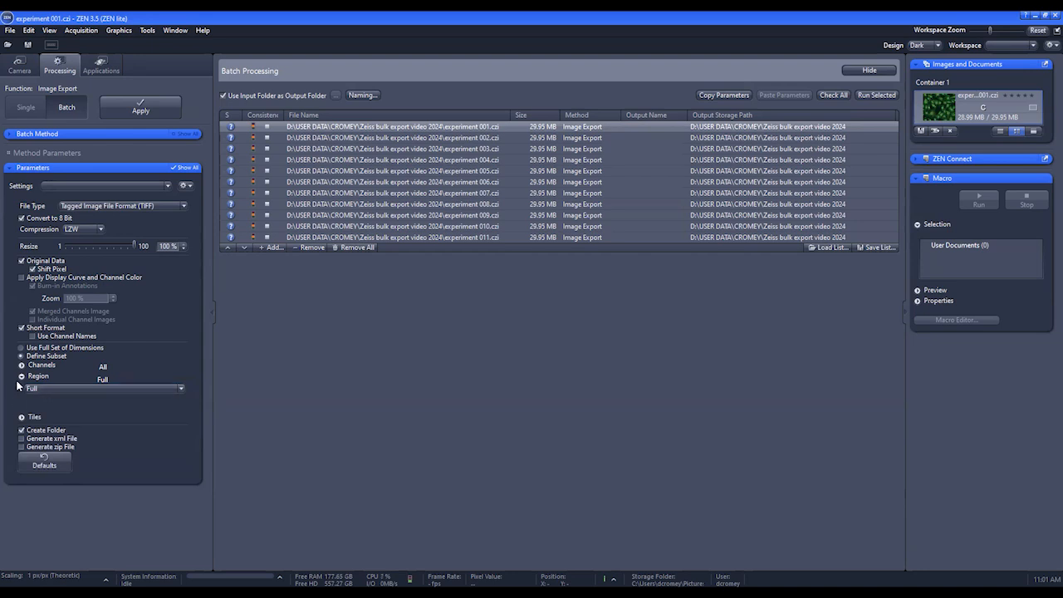
pyautogui.click(21, 380)
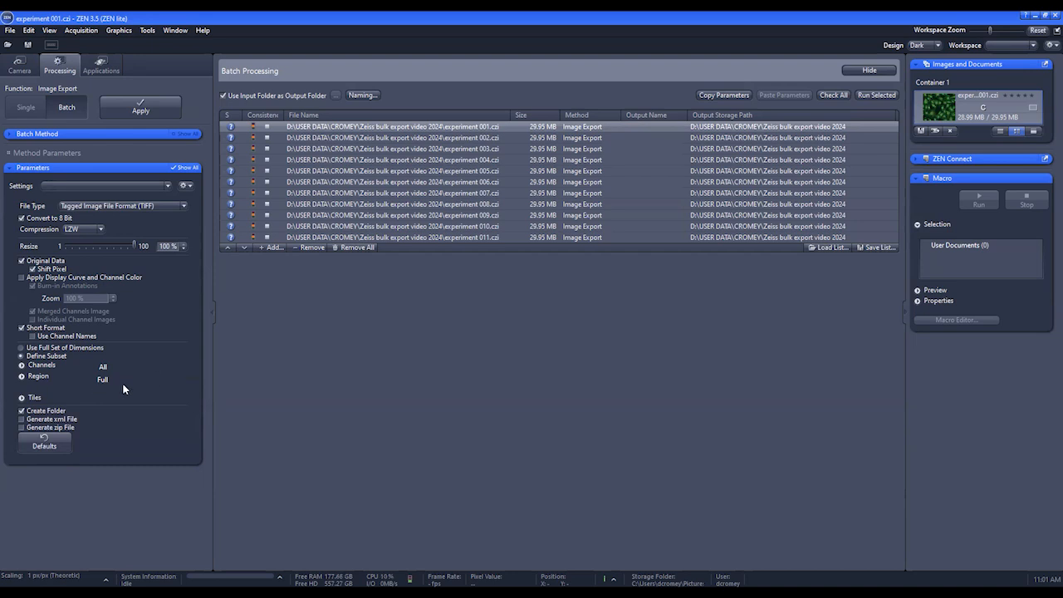
pyautogui.click(22, 397)
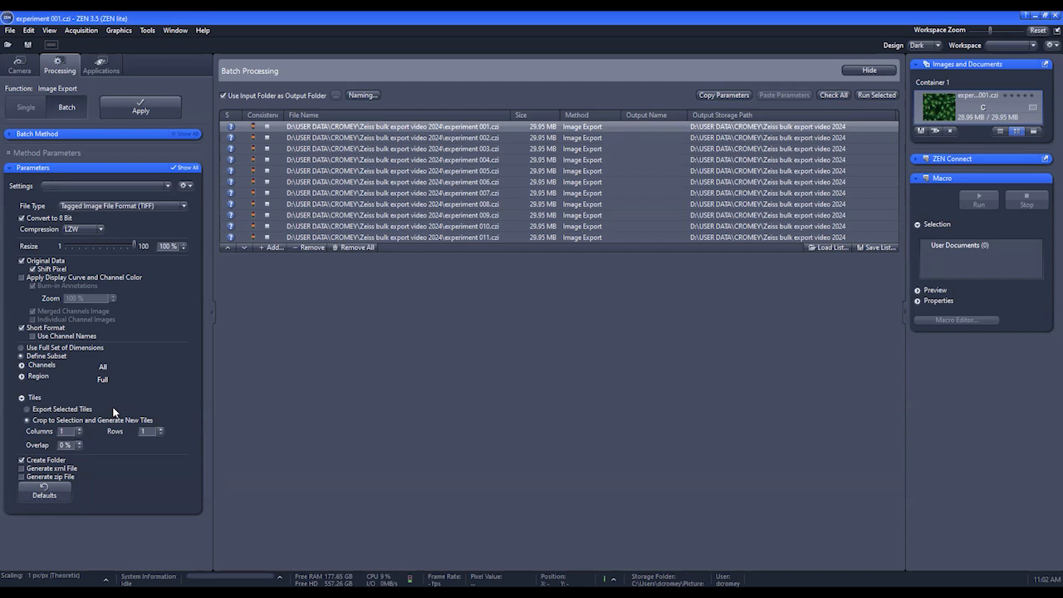
pyautogui.click(22, 348)
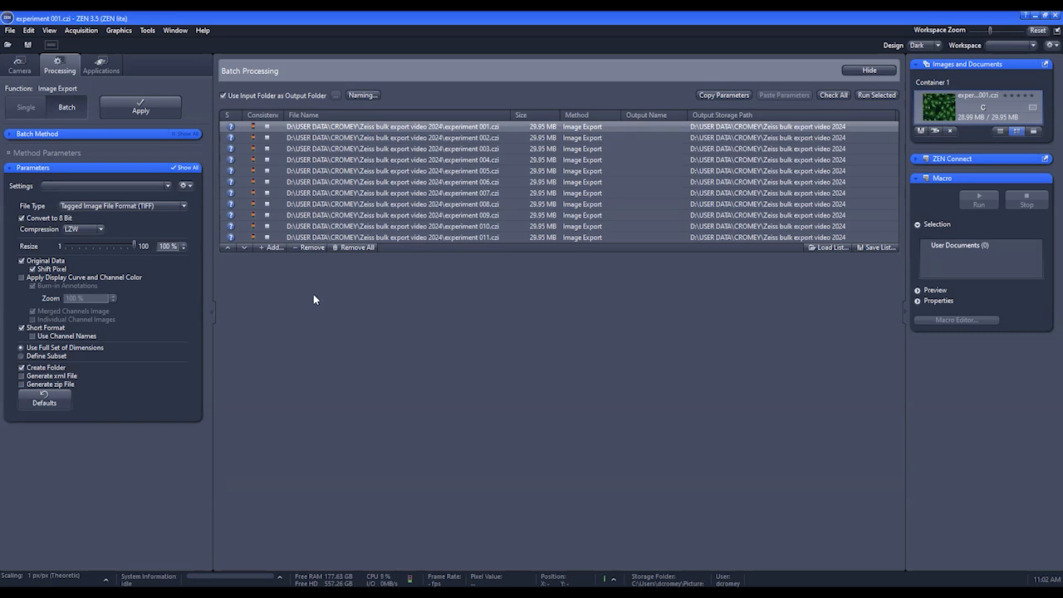
# - Copy the export parameters of experiment 001.czi and paste them onto experiment 002.czi through experiment 011.czi
pyautogui.rightClick(366, 127)
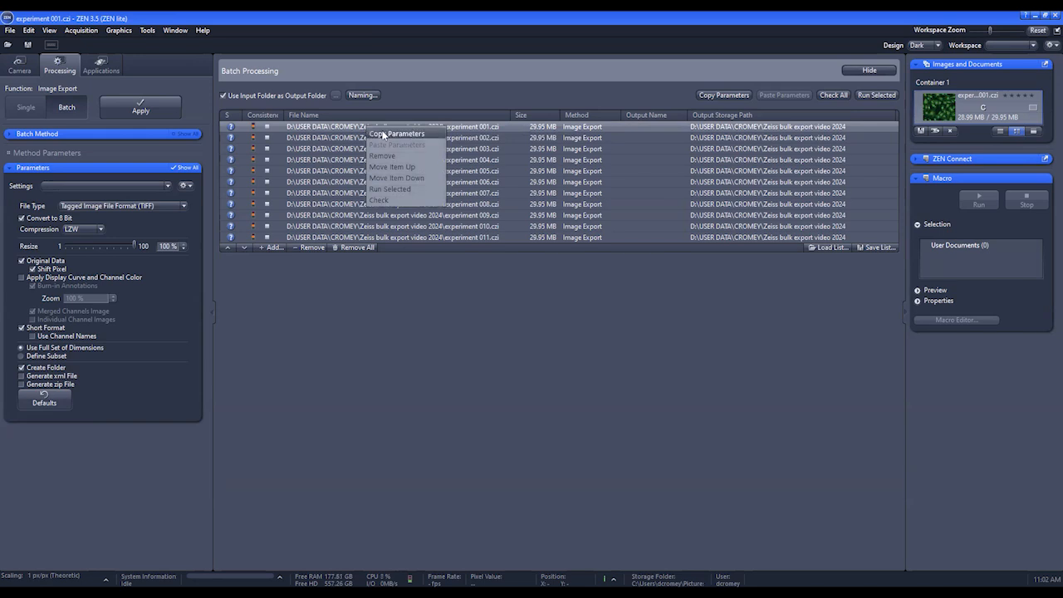
pyautogui.click(382, 134)
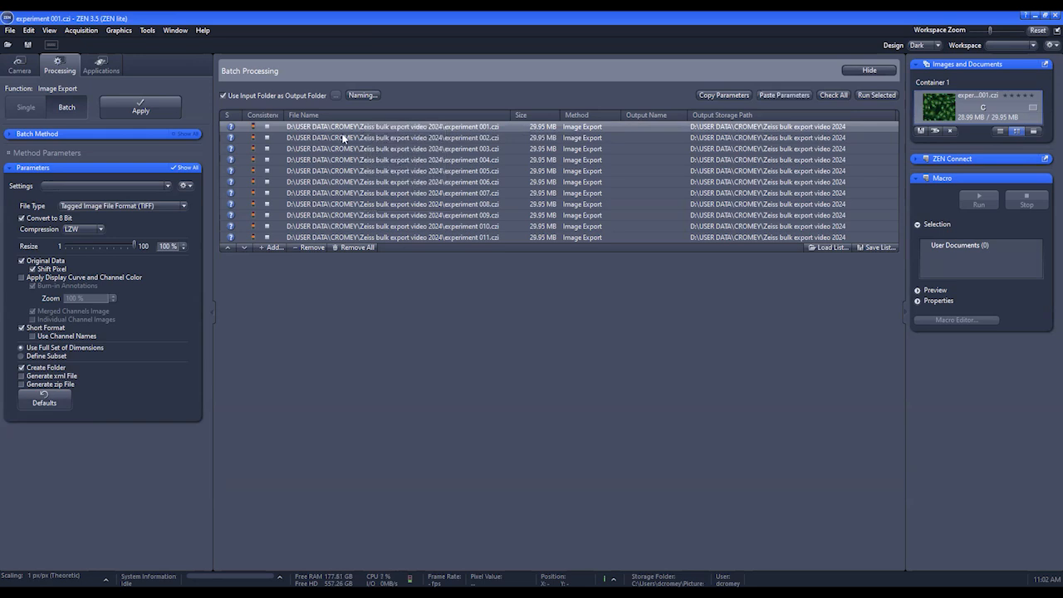
pyautogui.click(343, 137)
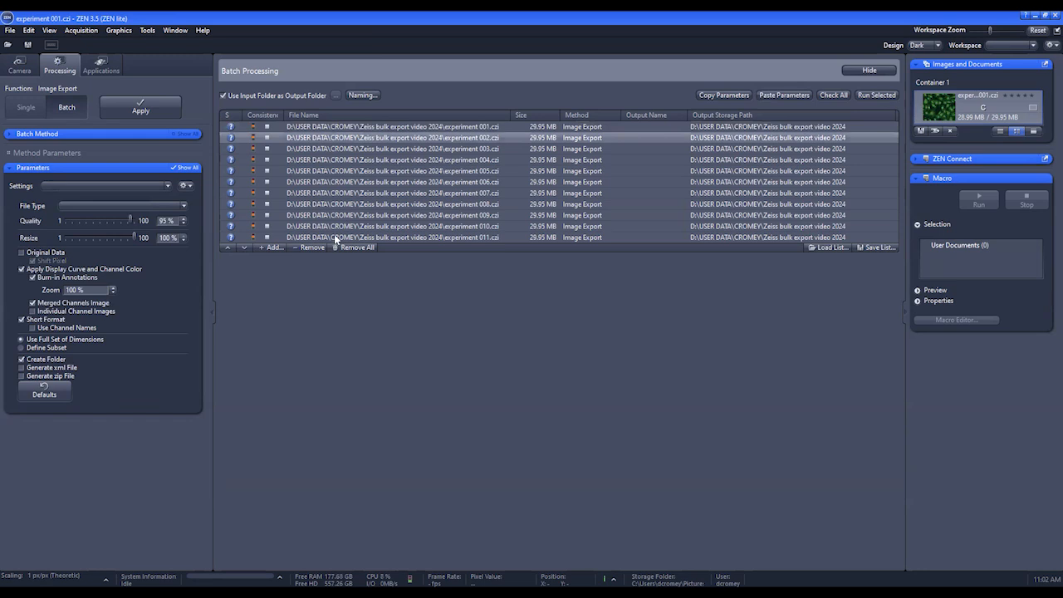
pyautogui.keyDown('shift'); pyautogui.click(337, 238); pyautogui.keyUp('shift')
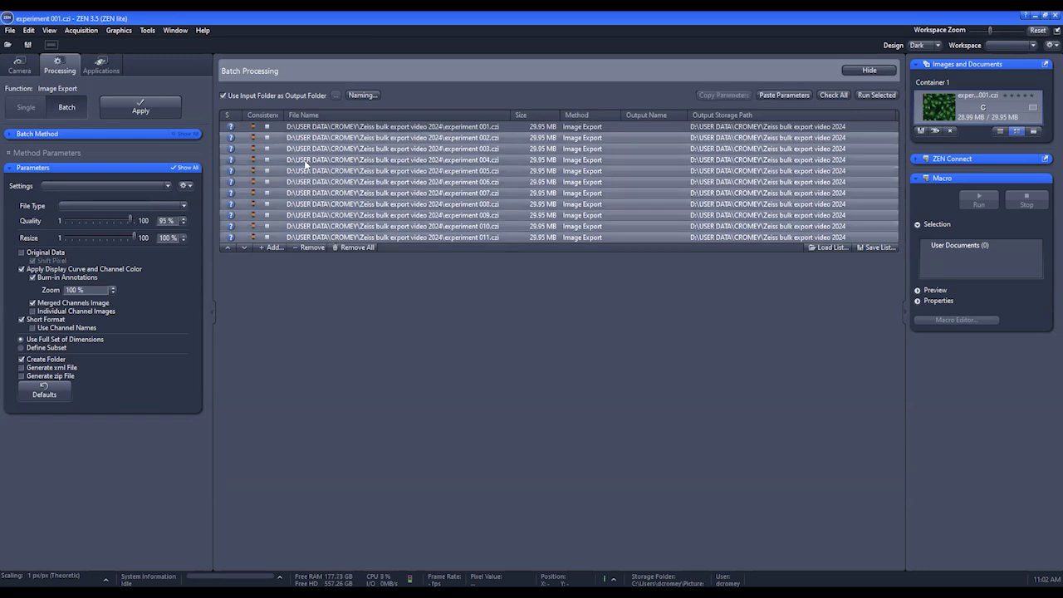
pyautogui.click(785, 95)
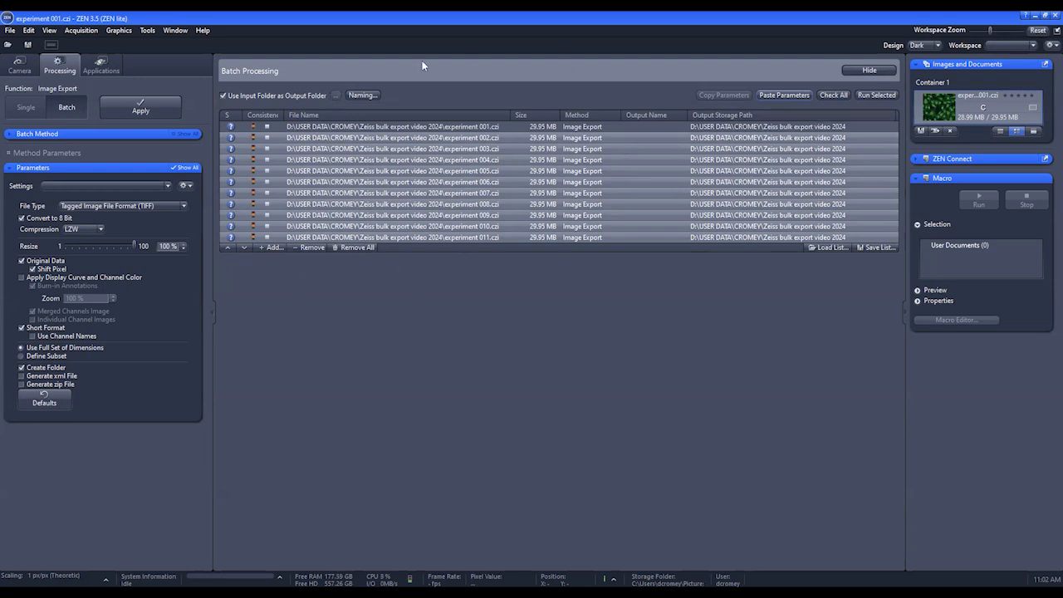
# - Set the selected files' output to a new folder named Export in the personal folder under USER DATA on D:, and run the batch
pyautogui.click(335, 95)
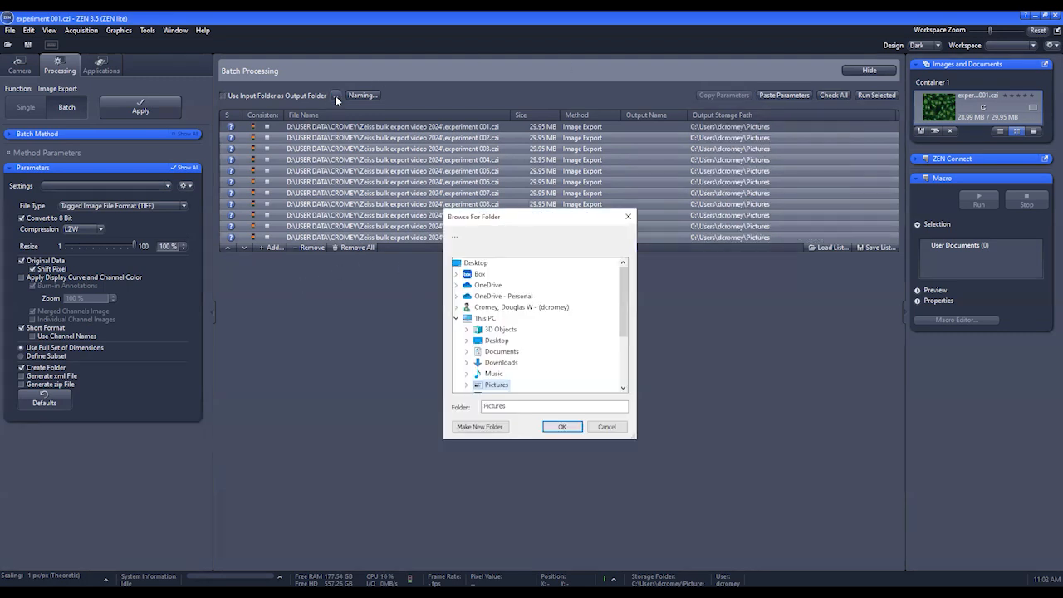
pyautogui.scroll(-3, 541, 370)
pyautogui.click(547, 330)
pyautogui.scroll(-1, 556, 340)
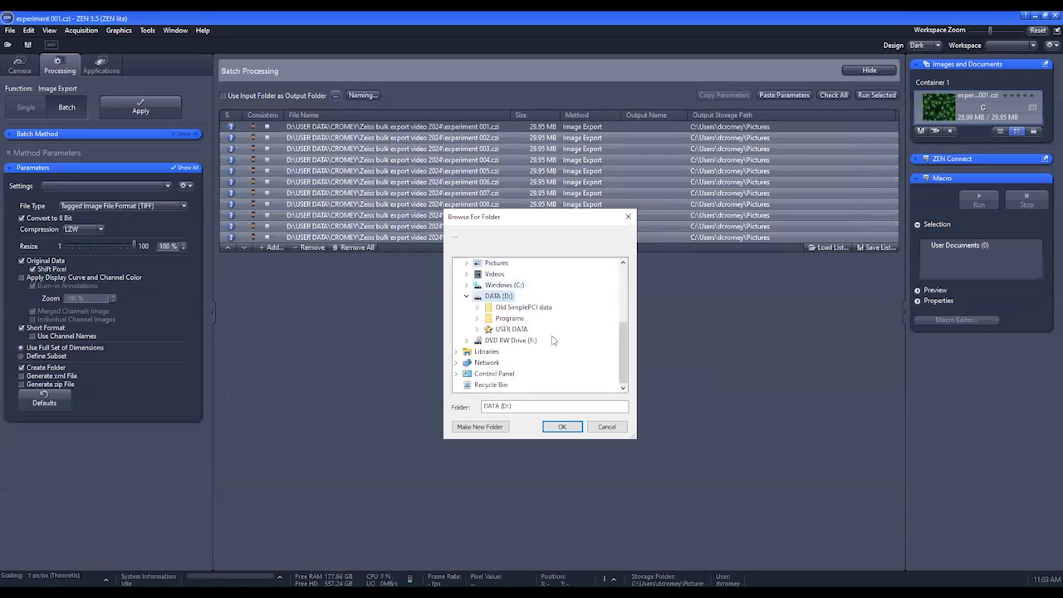
pyautogui.click(501, 331)
pyautogui.click(519, 285)
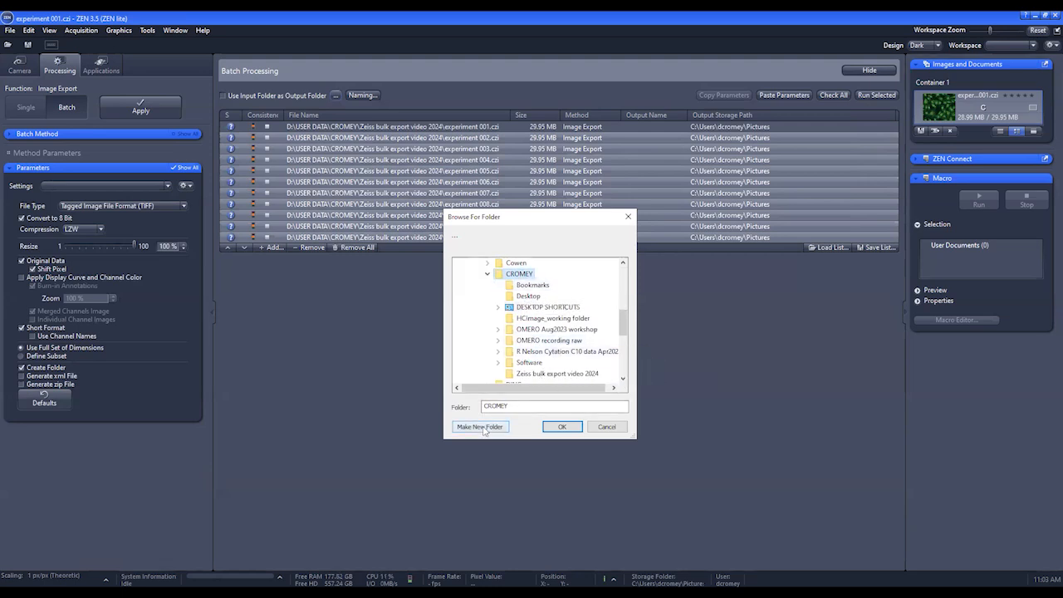
pyautogui.click(483, 427)
pyautogui.write('eXPRTExport')
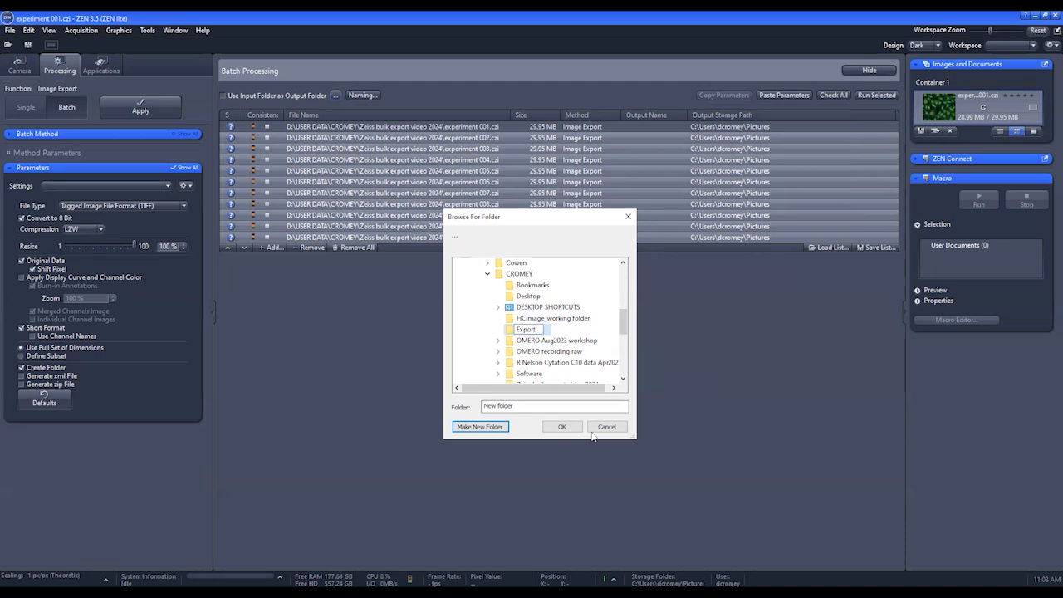
pyautogui.click(561, 426)
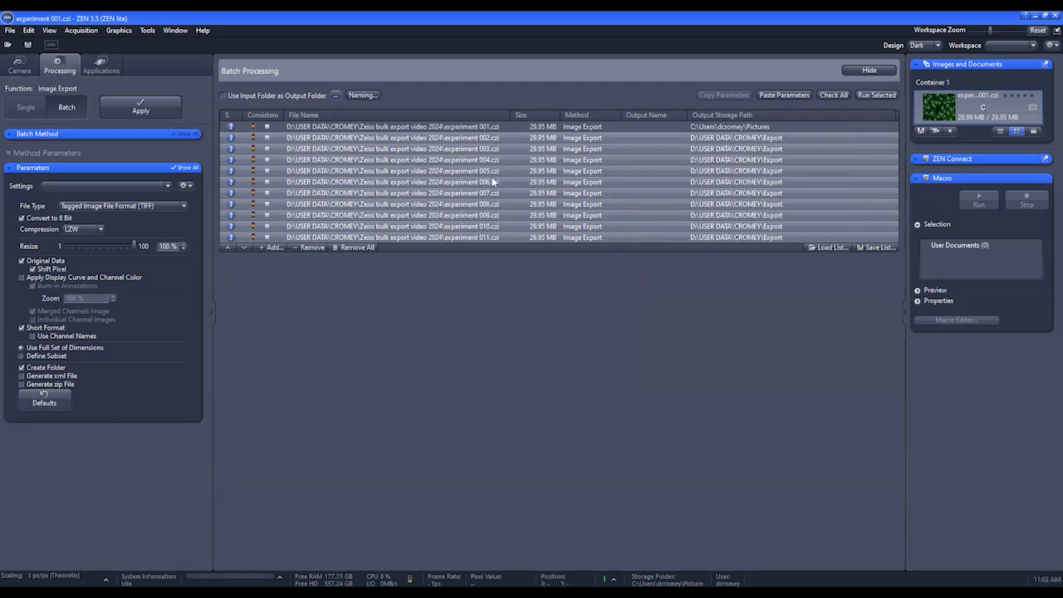
pyautogui.click(141, 109)
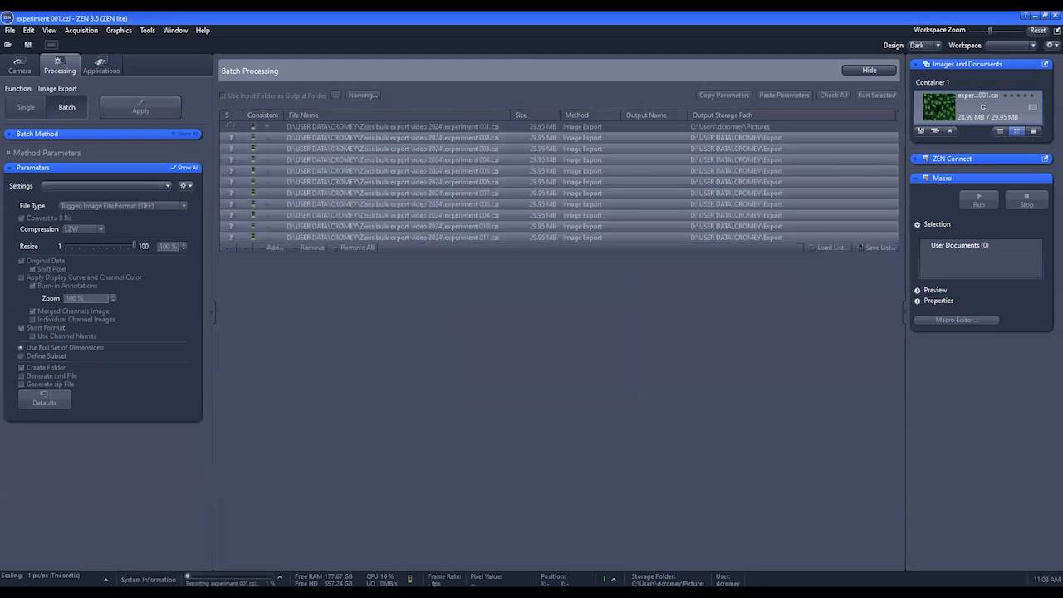